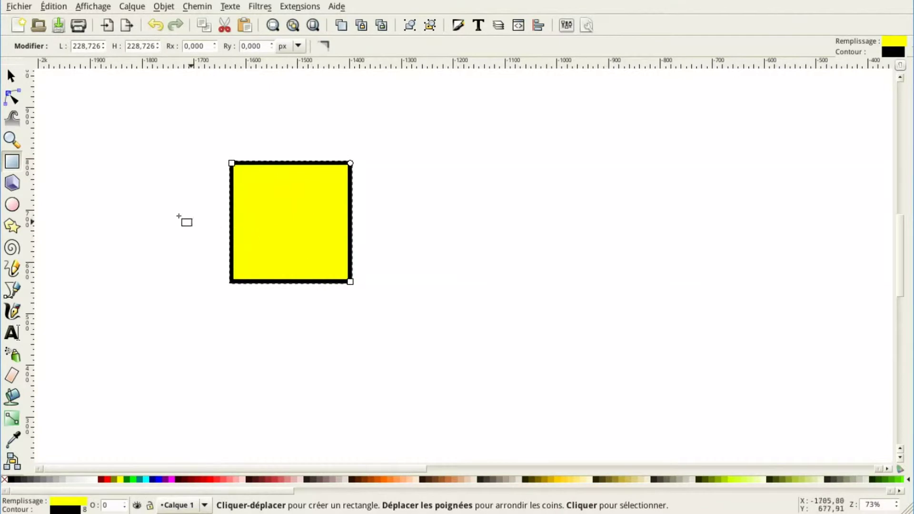
# Step: Rotate the yellow square by 45° to turn it into a diamond
pyautogui.click(10, 82)
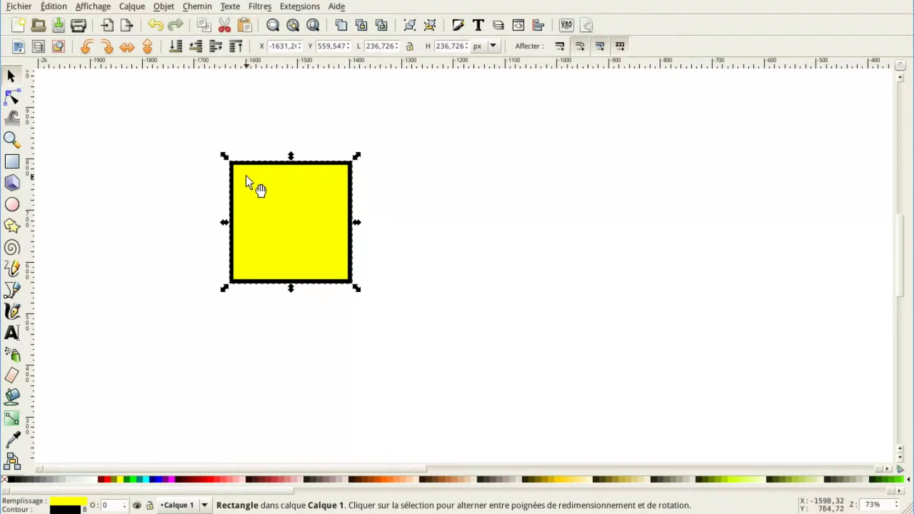
pyautogui.click(319, 182)
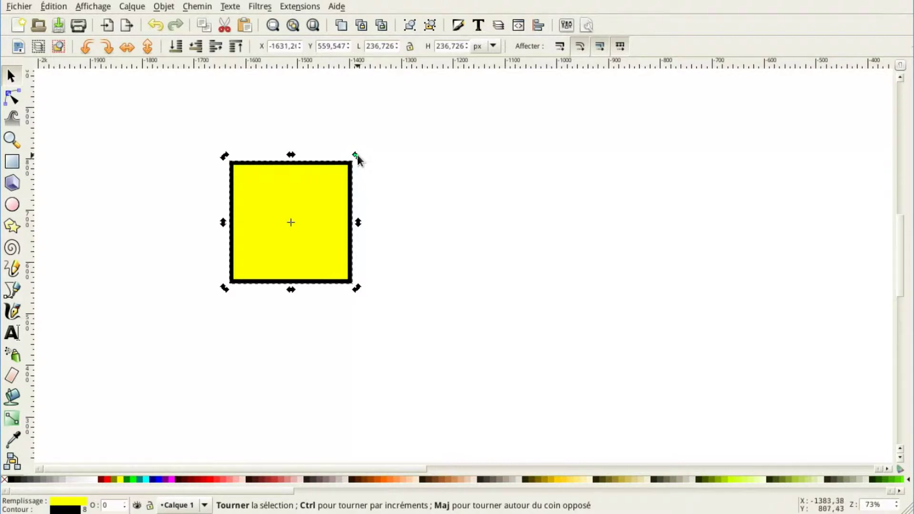
pyautogui.press('ctrl')
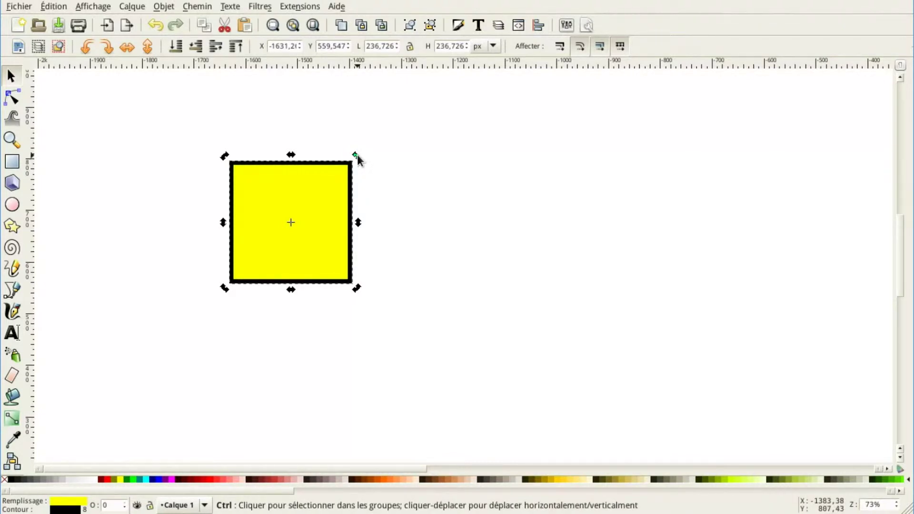
pyautogui.moveTo(357, 154); pyautogui.dragTo(380, 212)
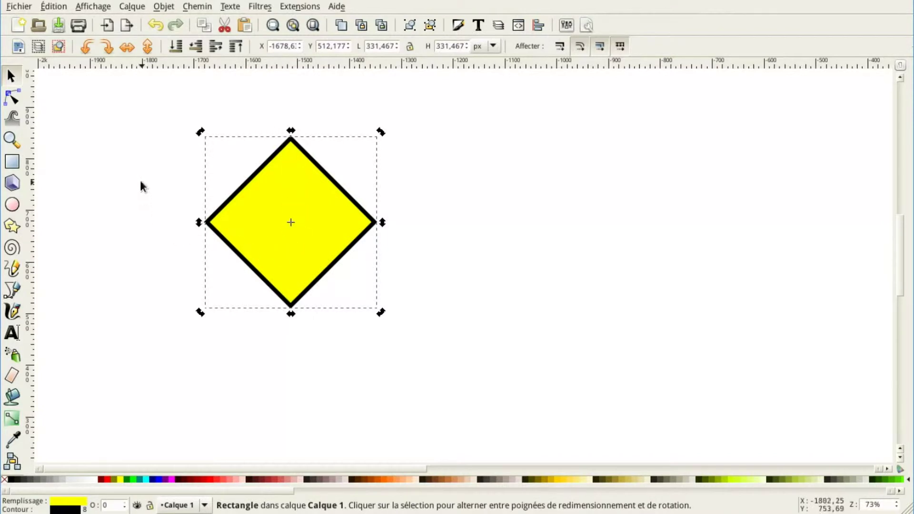
# Step: Draw a rectangle about 248 × 478 px over the diamond's right half and subtract it with Difference to leave a triangle
pyautogui.click(12, 161)
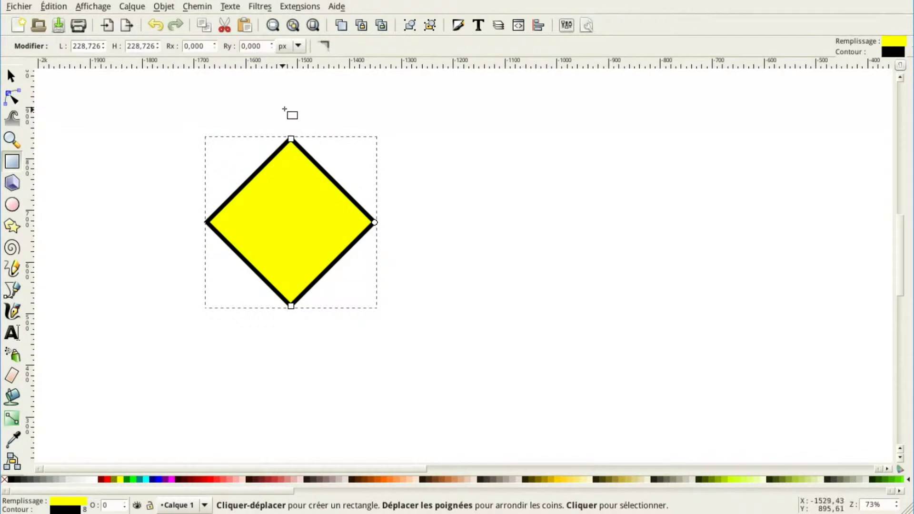
pyautogui.moveTo(285, 103); pyautogui.dragTo(416, 354)
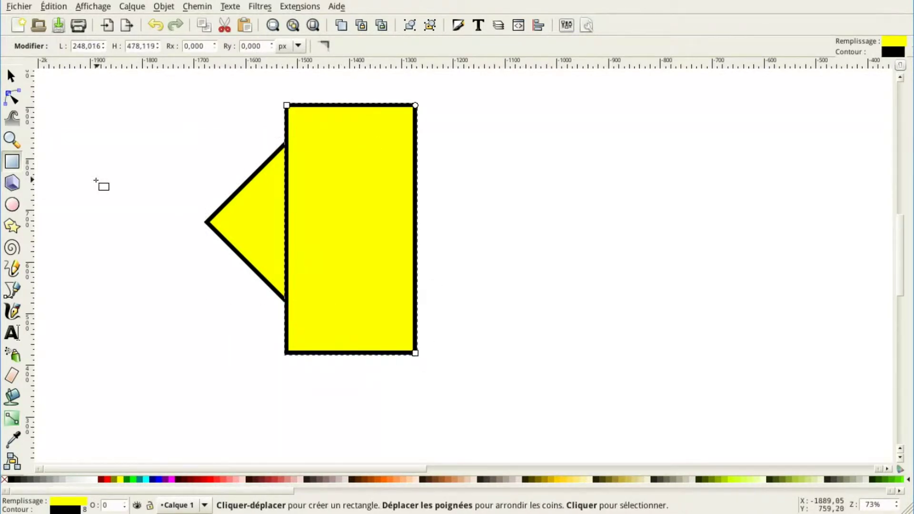
pyautogui.click(11, 76)
pyautogui.moveTo(173, 80); pyautogui.dragTo(482, 393)
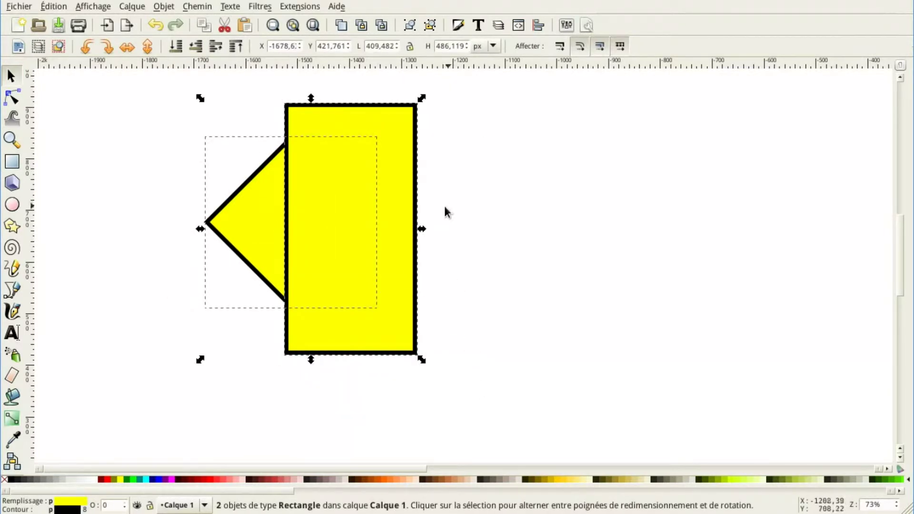
pyautogui.click(210, 7)
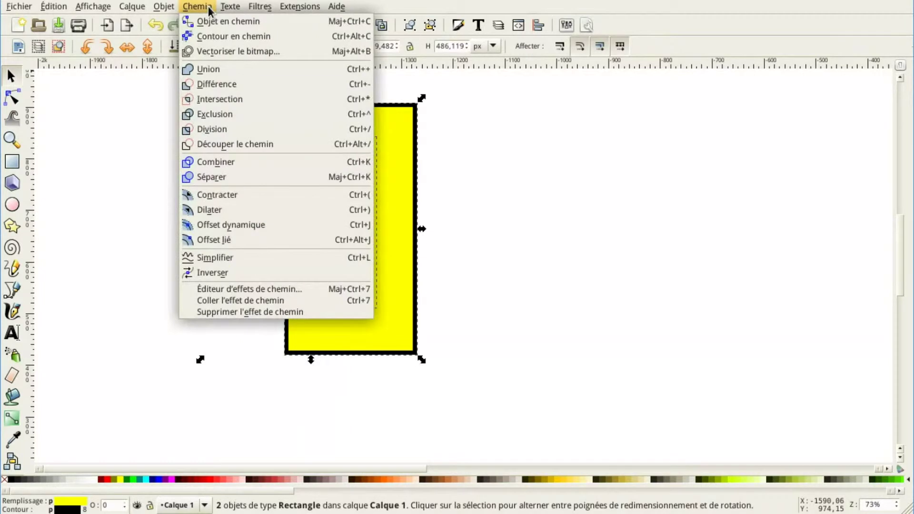
pyautogui.click(220, 83)
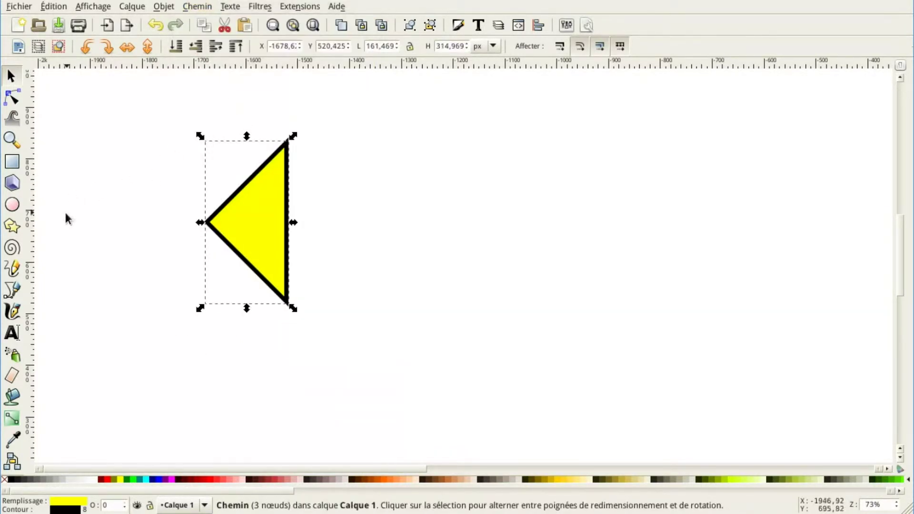
# Step: Draw a horizontal rectangle about 409 × 106 px as the arrow's shaft, overlapping the triangle's vertical edge
pyautogui.click(12, 163)
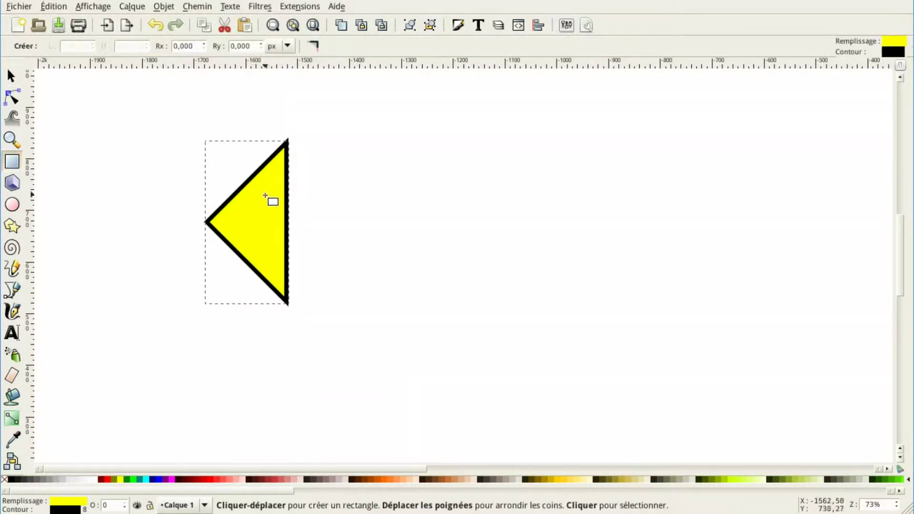
pyautogui.moveTo(265, 197); pyautogui.dragTo(477, 254)
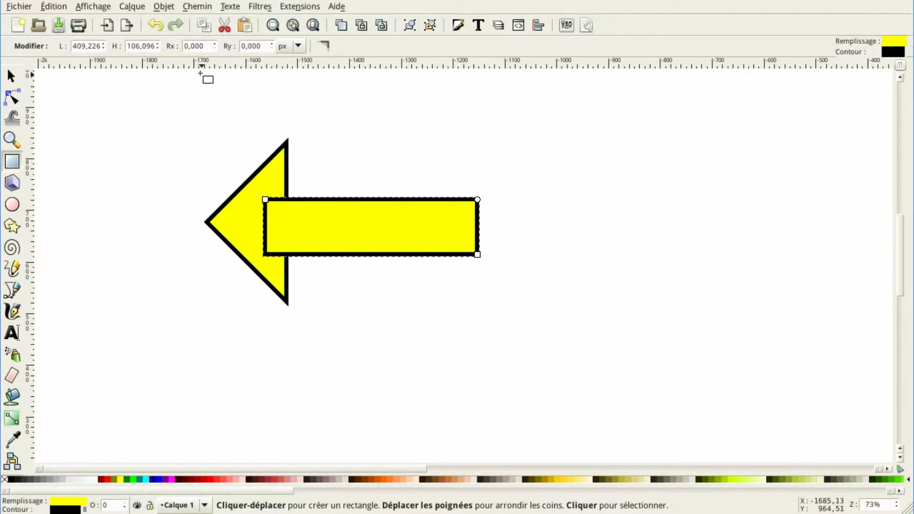
# Step: Centre the triangle and the shaft rectangle on a horizontal axis and merge them into one arrow with Union
pyautogui.click(165, 7)
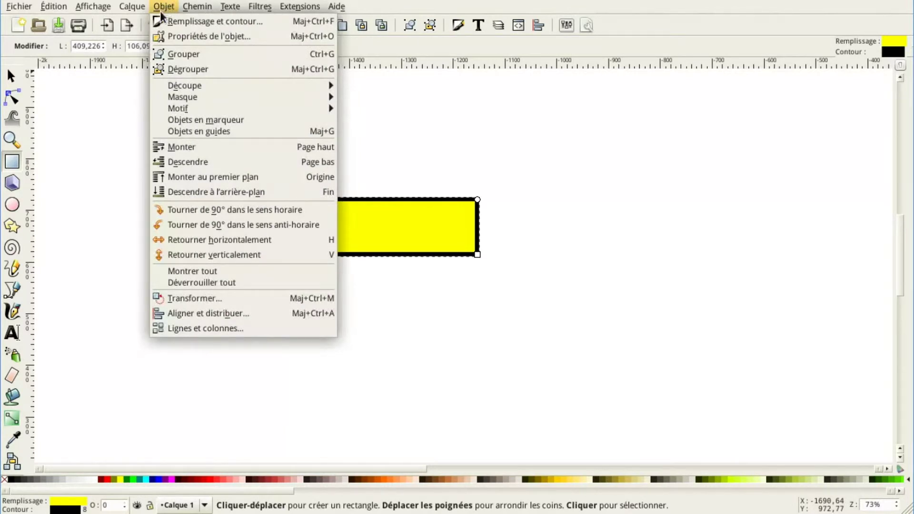
pyautogui.click(247, 313)
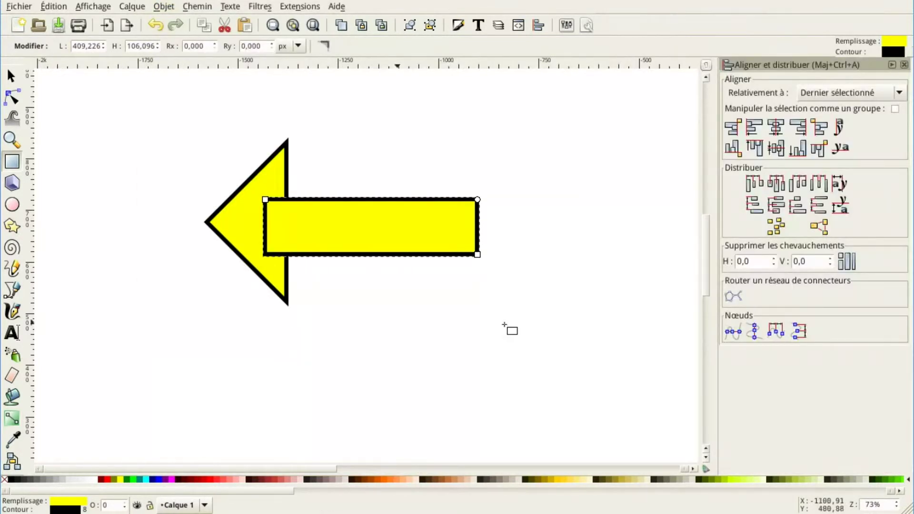
pyautogui.click(11, 76)
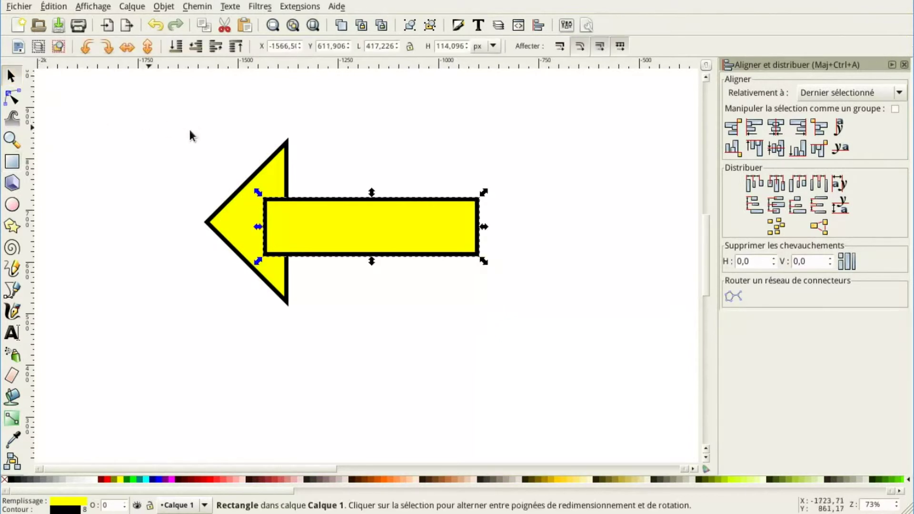
pyautogui.moveTo(182, 104); pyautogui.dragTo(552, 331)
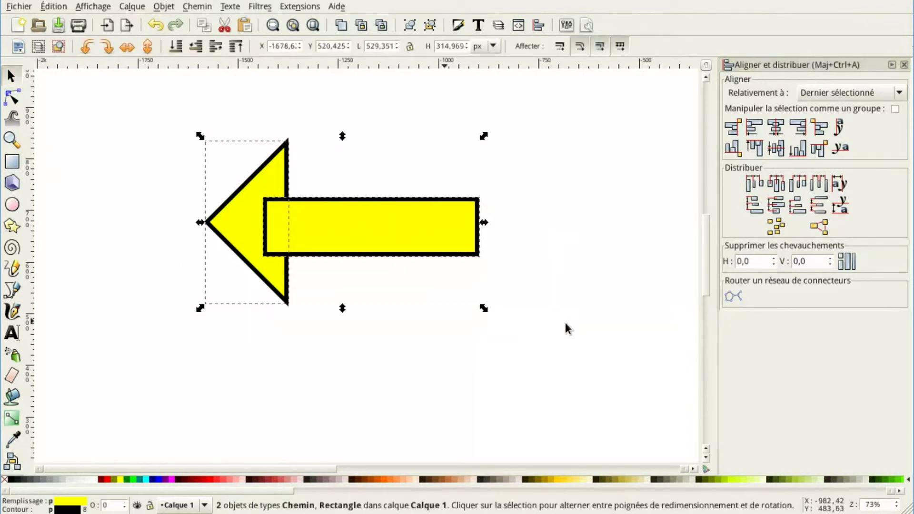
pyautogui.click(777, 155)
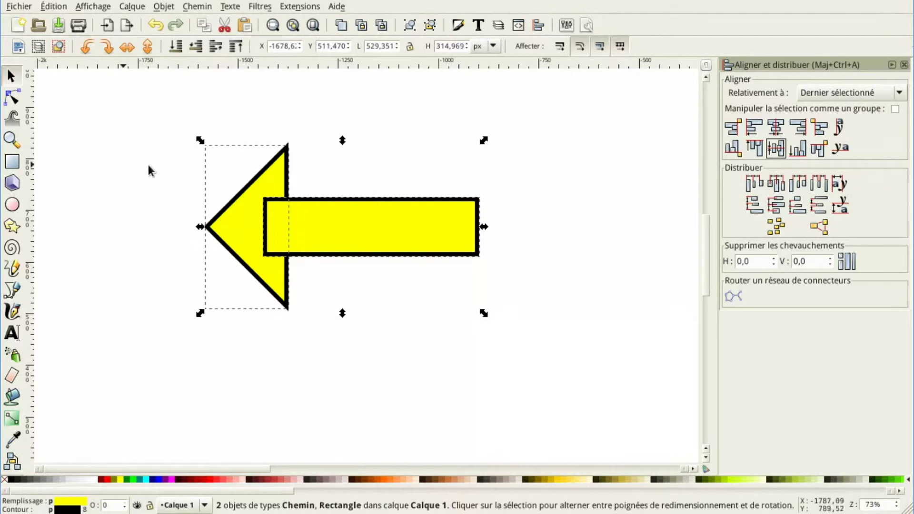
pyautogui.click(189, 6)
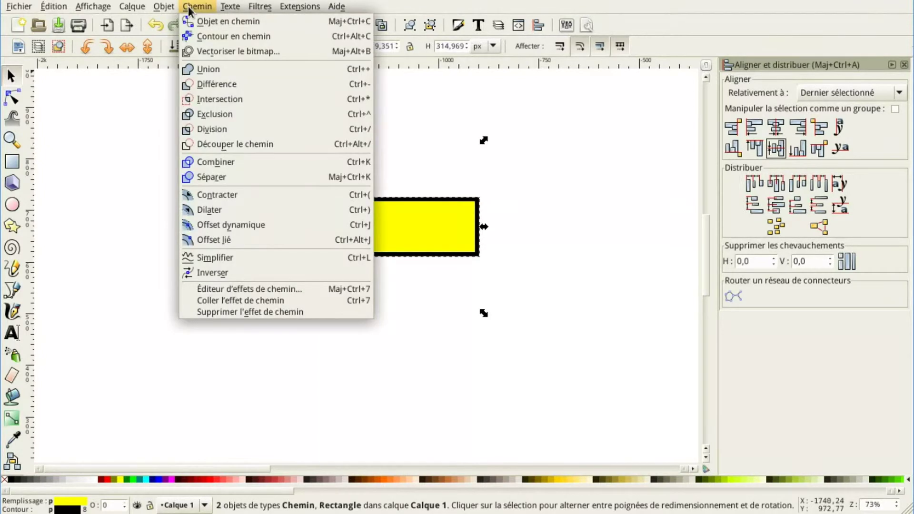
pyautogui.click(211, 68)
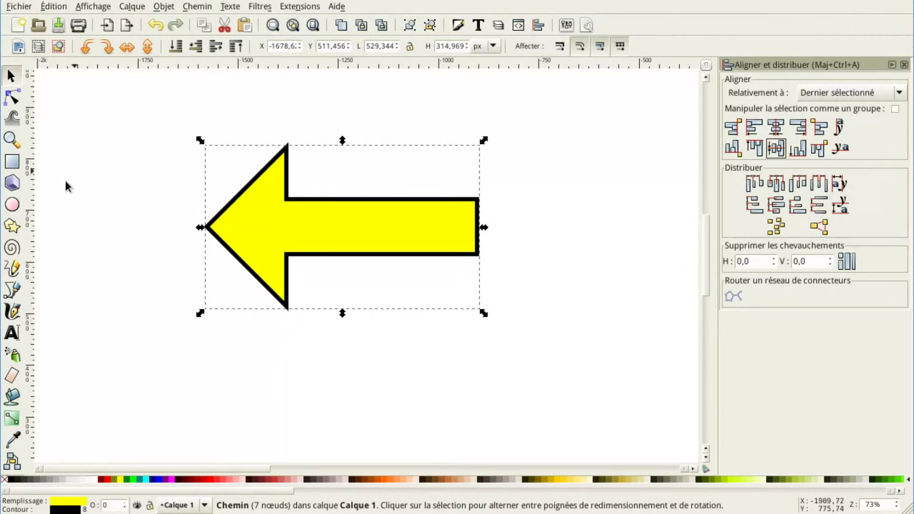
# Step: Draw a square about 430 px wide over the arrowhead and round its corners to a radius of about 77 px
pyautogui.click(11, 164)
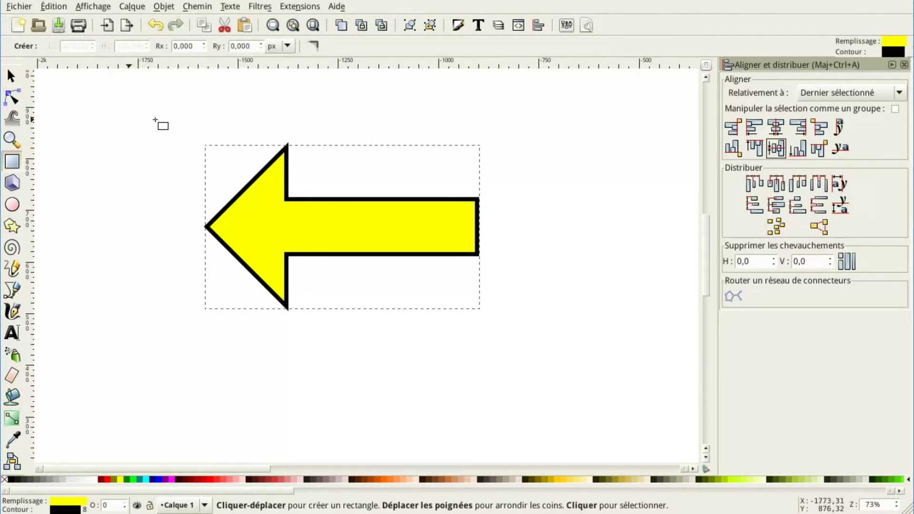
pyautogui.moveTo(162, 117); pyautogui.dragTo(390, 340)
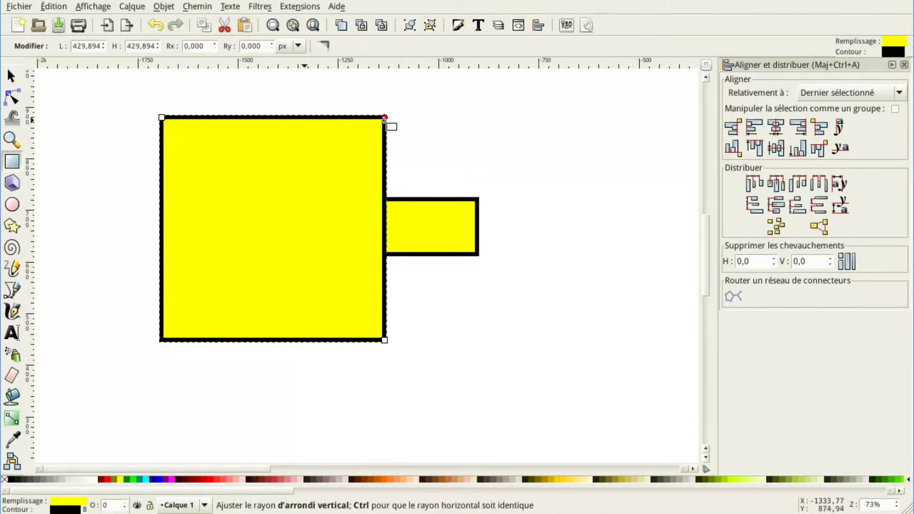
pyautogui.moveTo(385, 119); pyautogui.dragTo(389, 160)
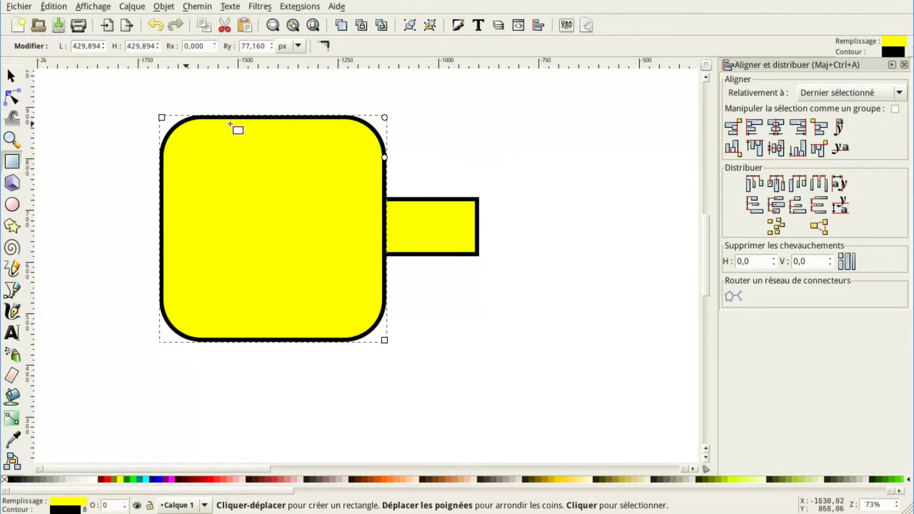
# Step: Raise the arrow to the front, above the rounded square
pyautogui.click(11, 76)
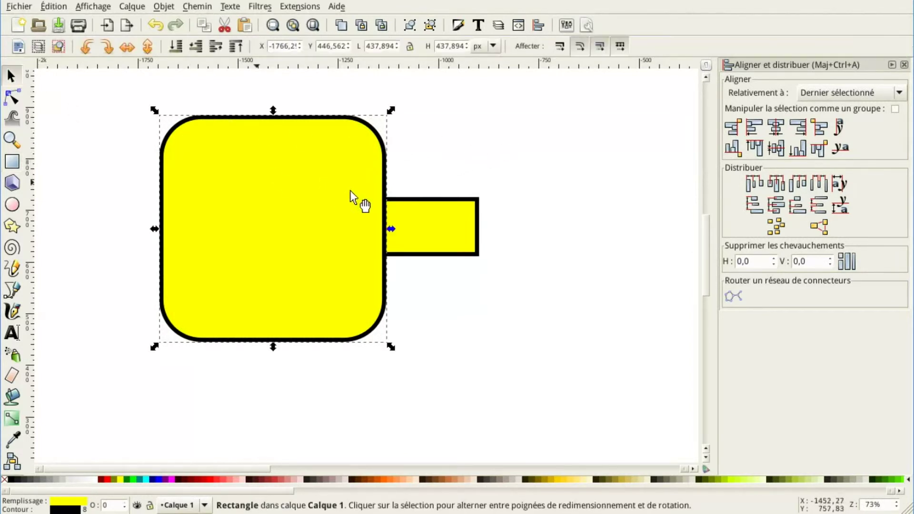
pyautogui.click(447, 217)
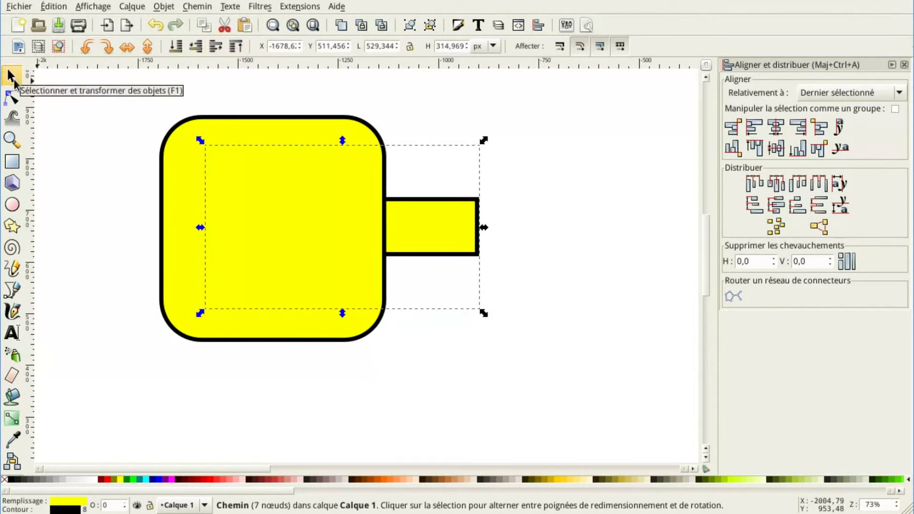
pyautogui.click(236, 45)
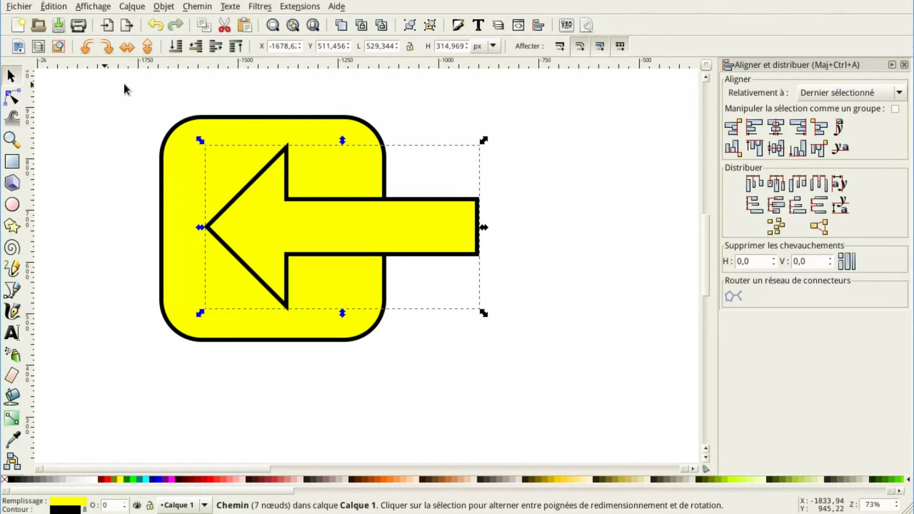
# Step: Centre the rounded square and the arrow on a horizontal axis and cut the arrow out of the square with Difference
pyautogui.moveTo(125, 84); pyautogui.dragTo(546, 369)
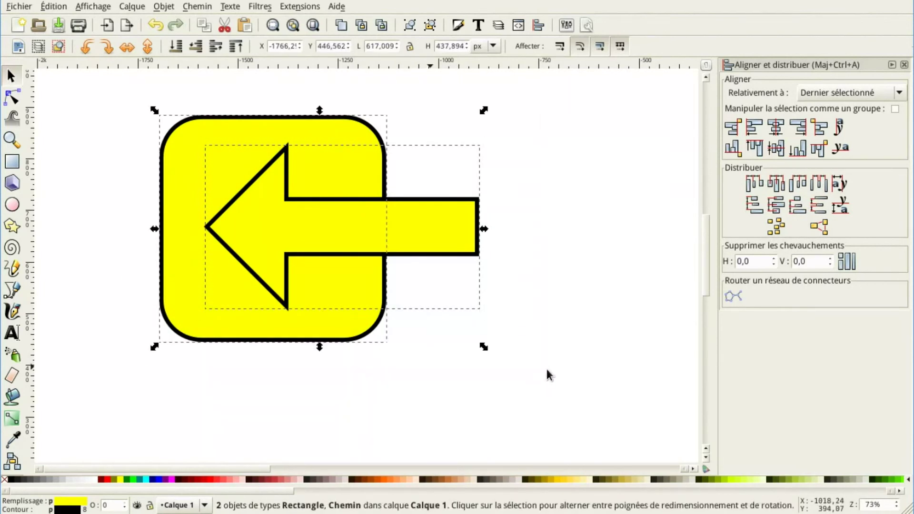
pyautogui.click(776, 148)
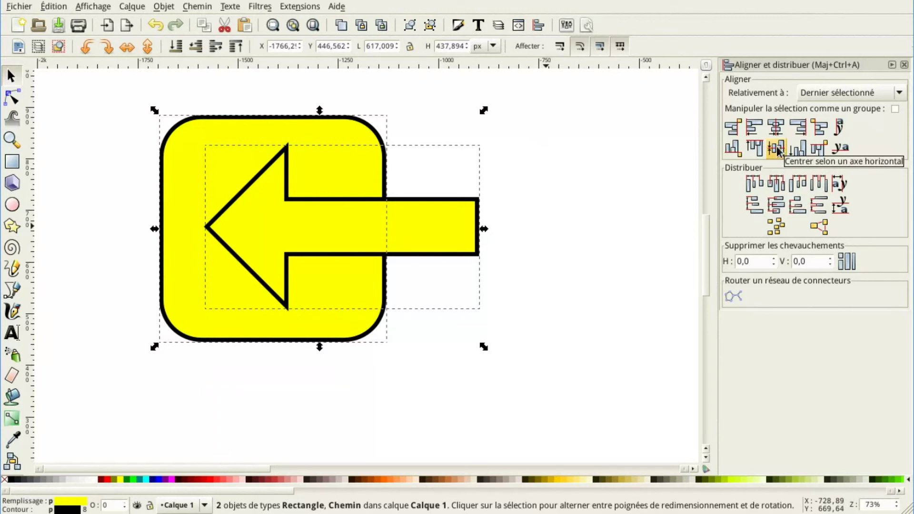
pyautogui.click(776, 146)
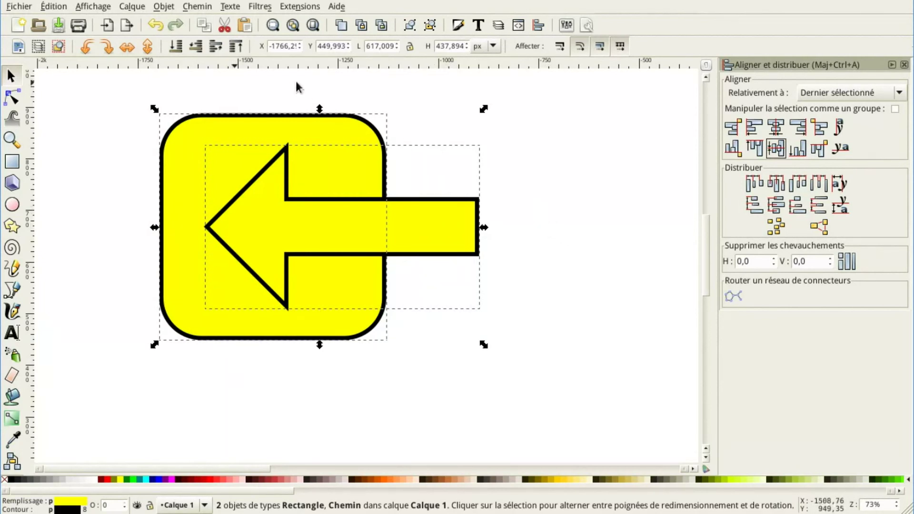
pyautogui.click(195, 7)
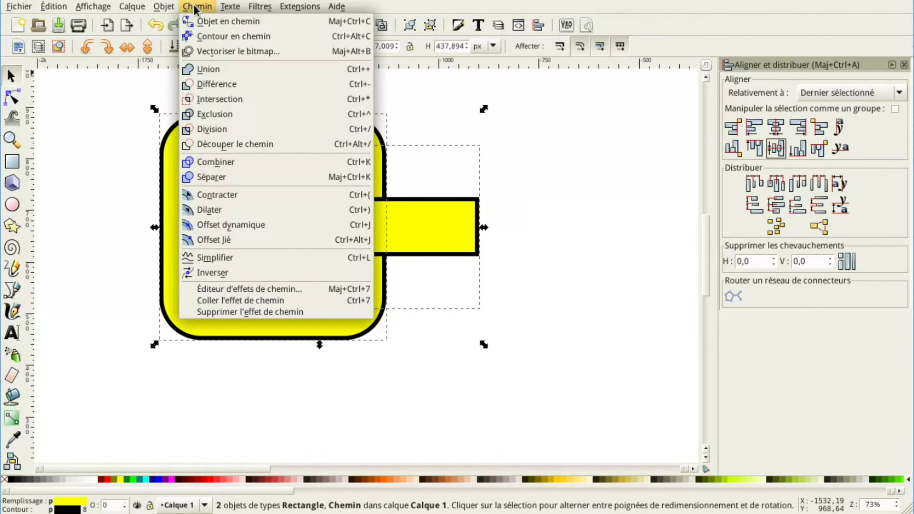
pyautogui.click(215, 83)
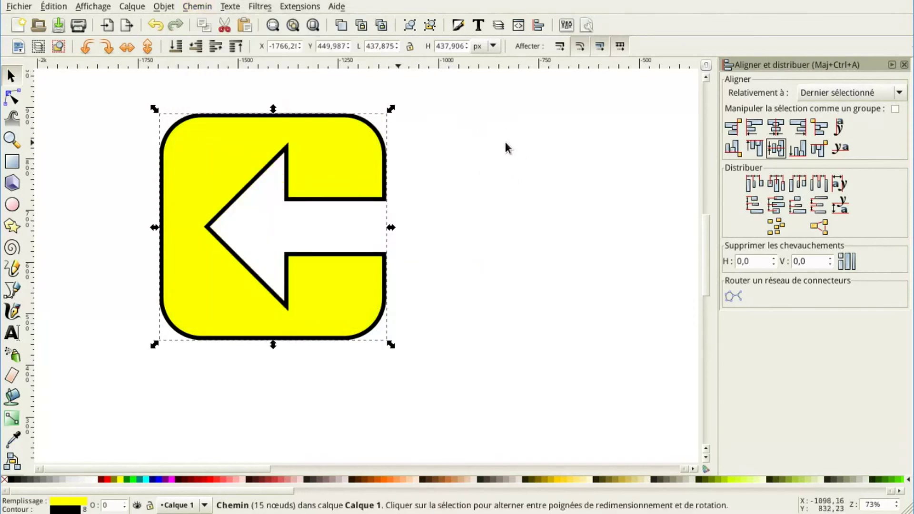
# Step: Move the cut-out shape about 50 px right and 37 px down and set its fill to Lime (#00FF00)
pyautogui.moveTo(332, 149); pyautogui.dragTo(386, 198)
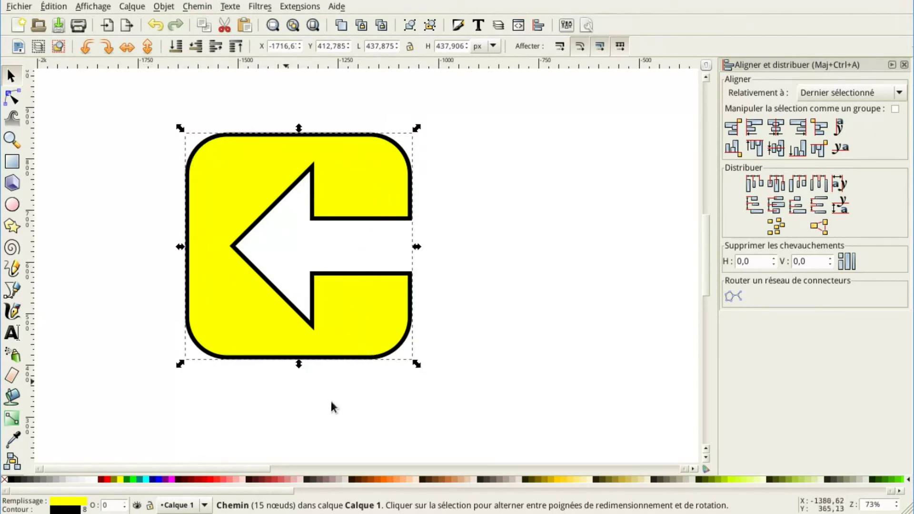
pyautogui.click(209, 480)
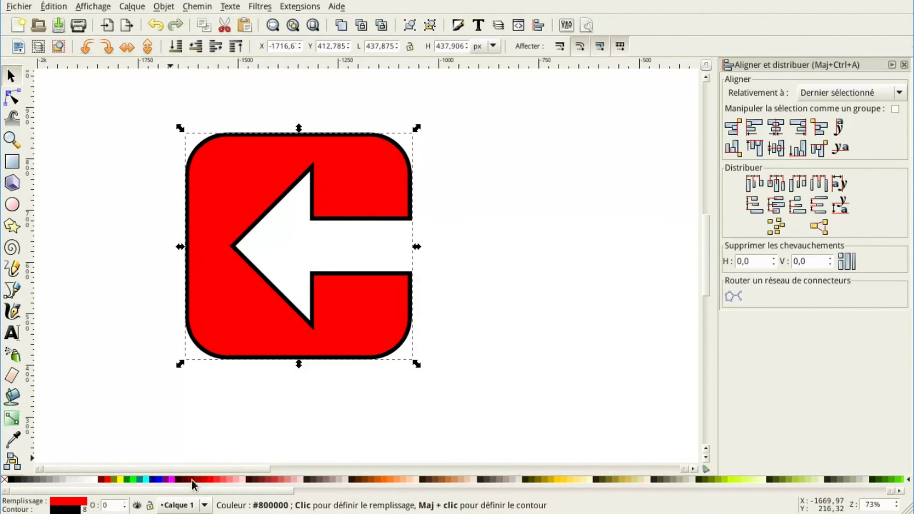
pyautogui.click(191, 479)
pyautogui.click(447, 479)
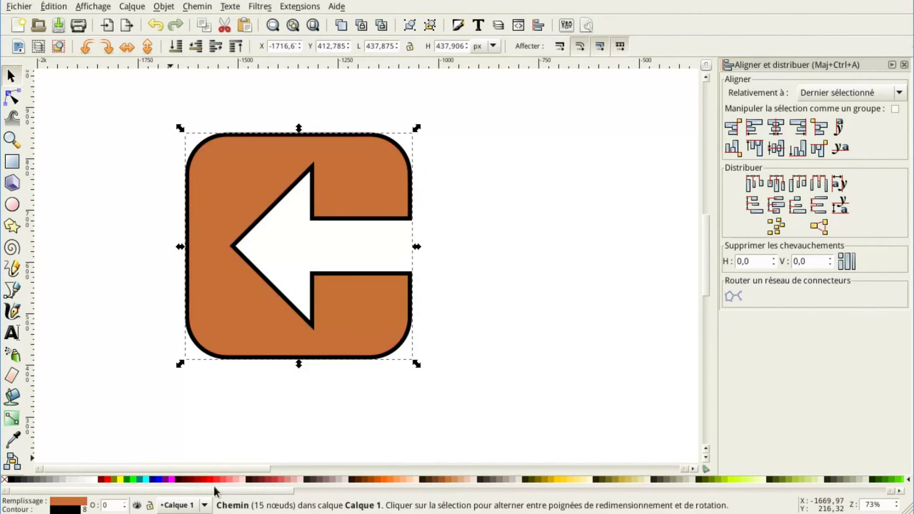
pyautogui.click(134, 480)
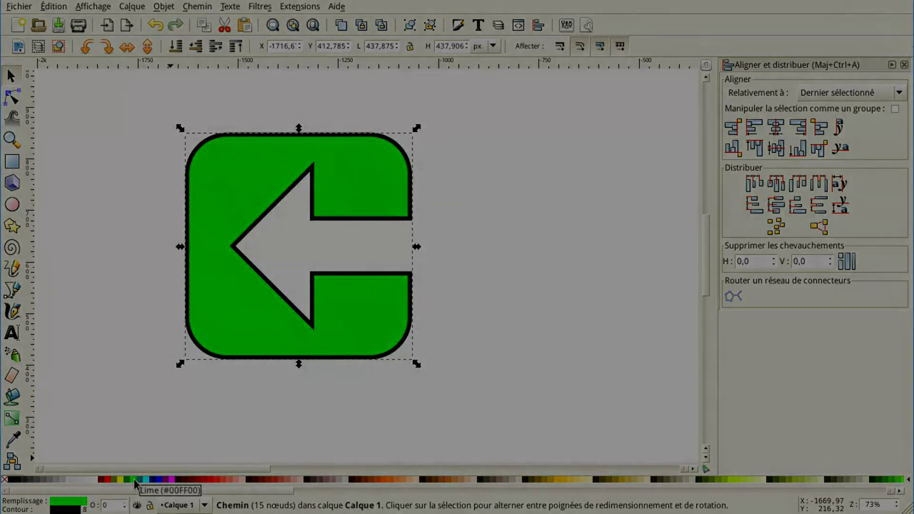